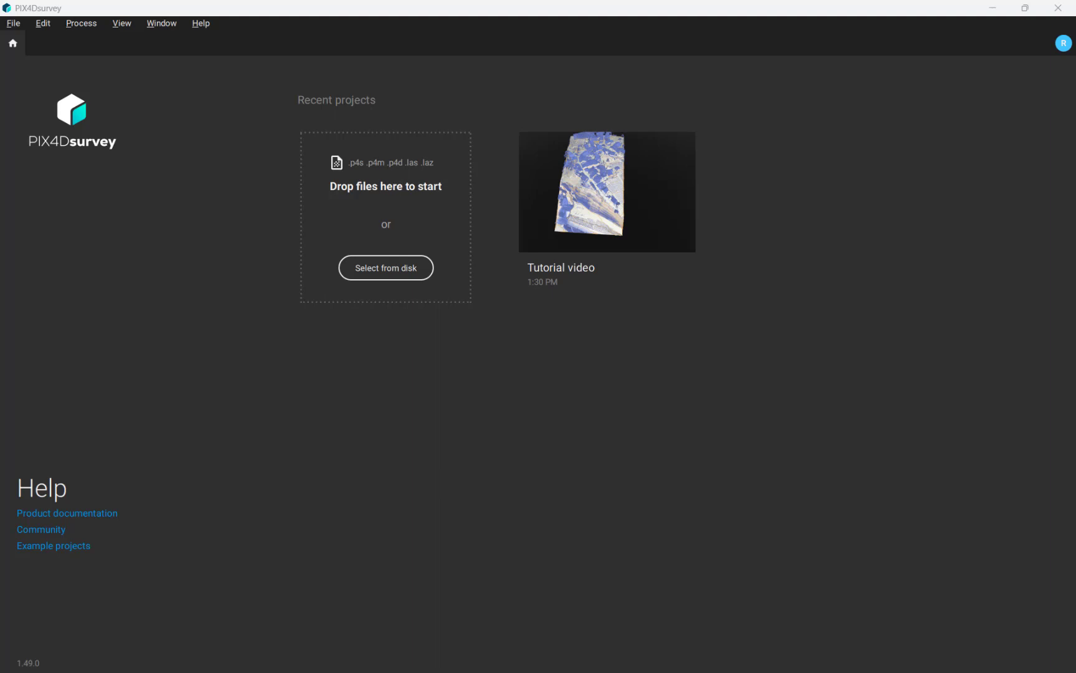
# - Open the recent project Tutorial video and inspect the village point cloud down to the tree beyond the walled terrace
pyautogui.click(625, 264)
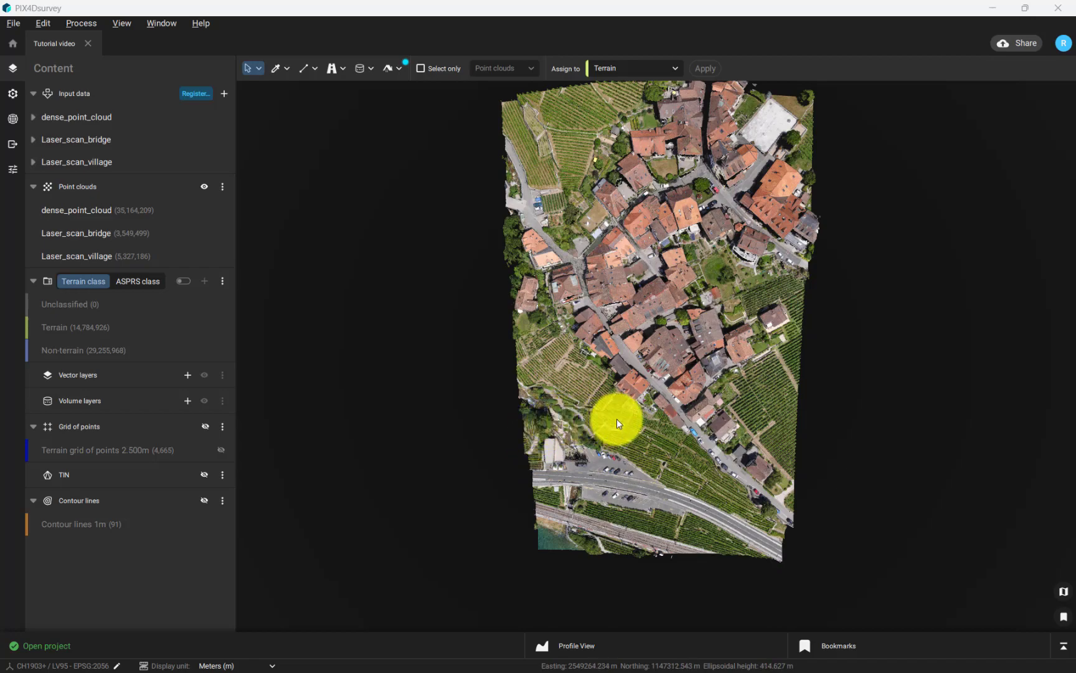
pyautogui.moveTo(616, 419); pyautogui.dragTo(481, 428)
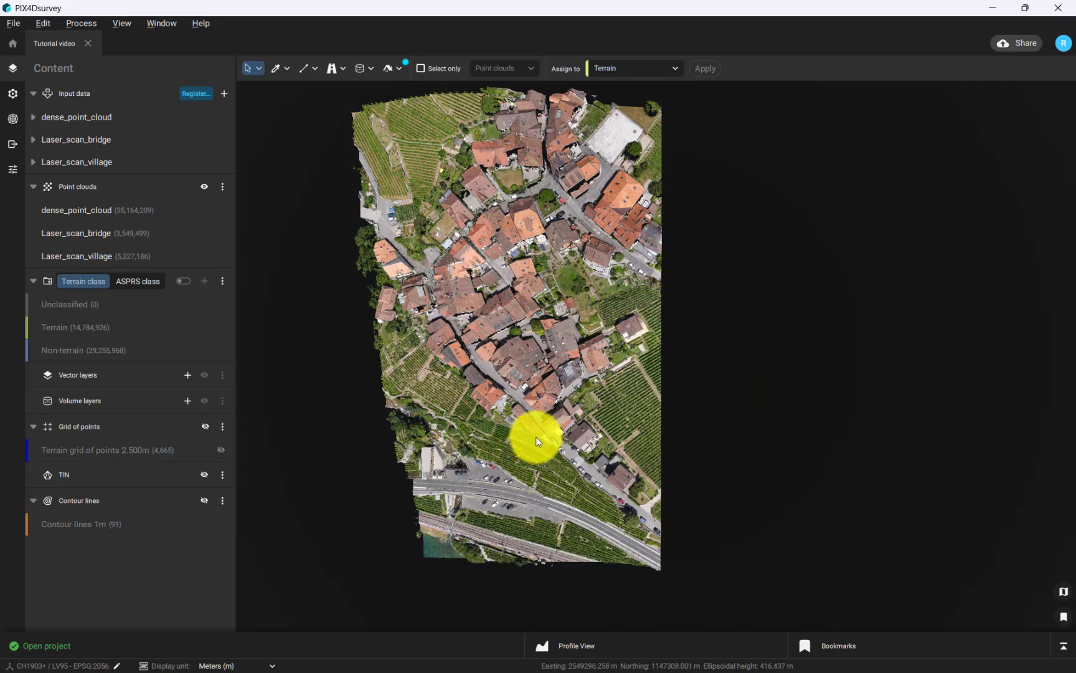
pyautogui.moveTo(589, 459); pyautogui.dragTo(496, 228)
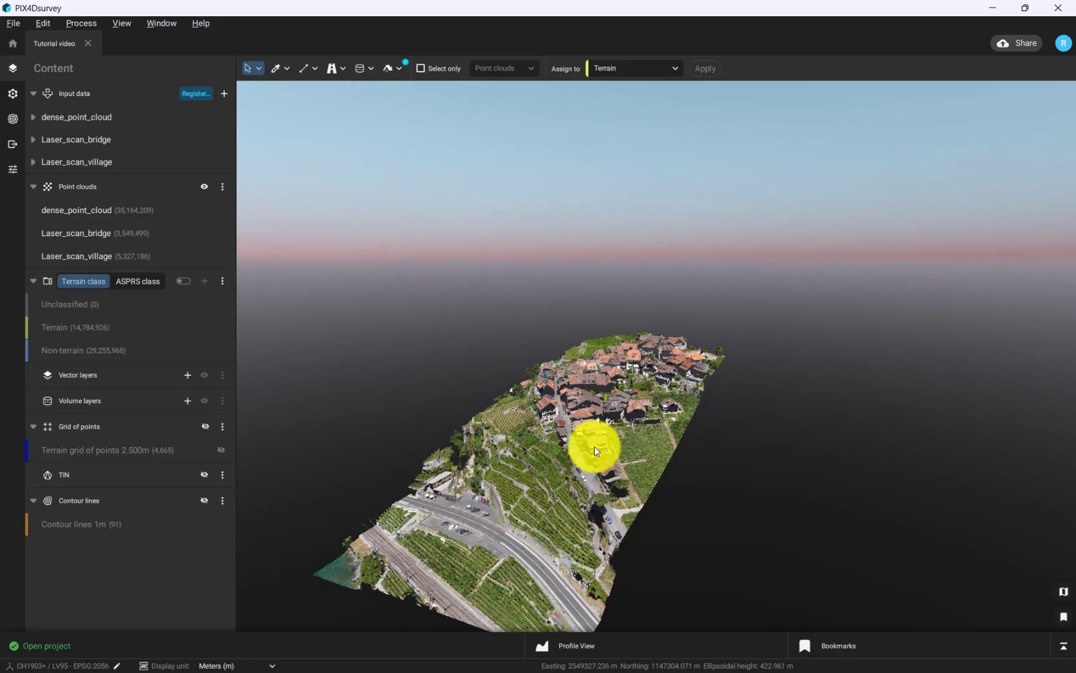
pyautogui.scroll(5, 594, 446)
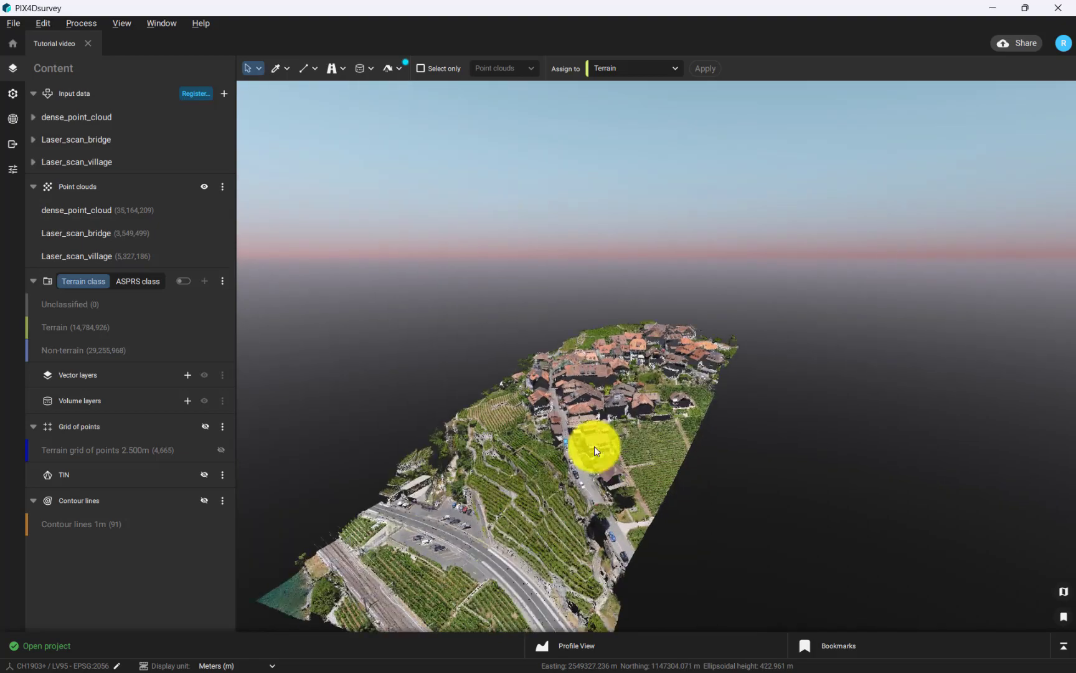
pyautogui.scroll(-4, 595, 446)
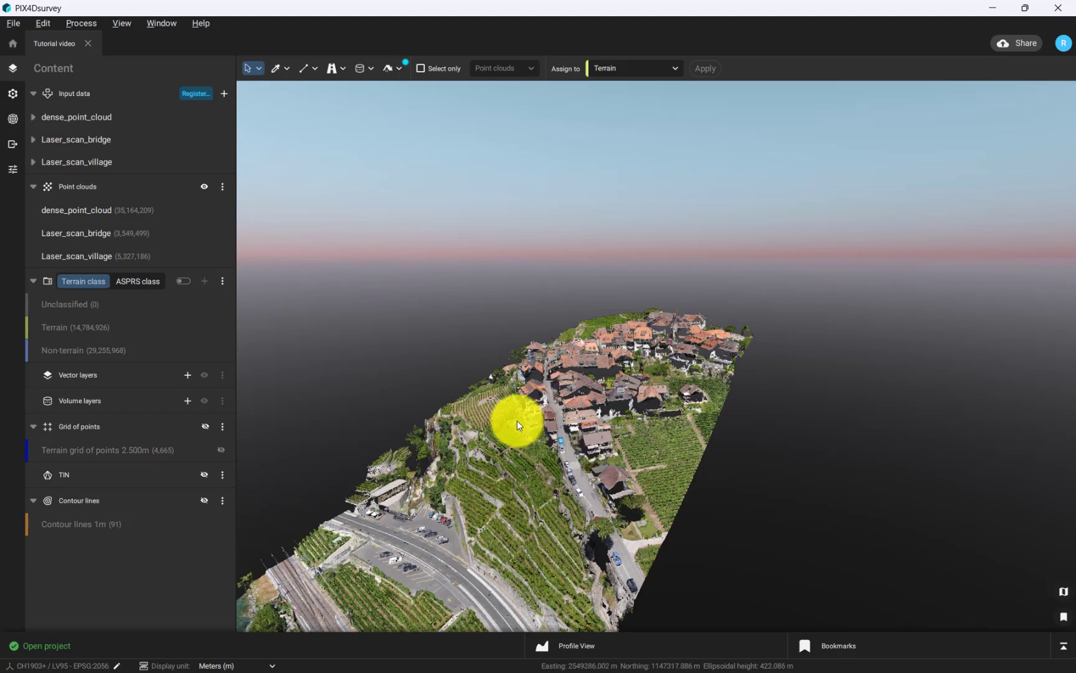
pyautogui.moveTo(514, 421); pyautogui.dragTo(614, 576)
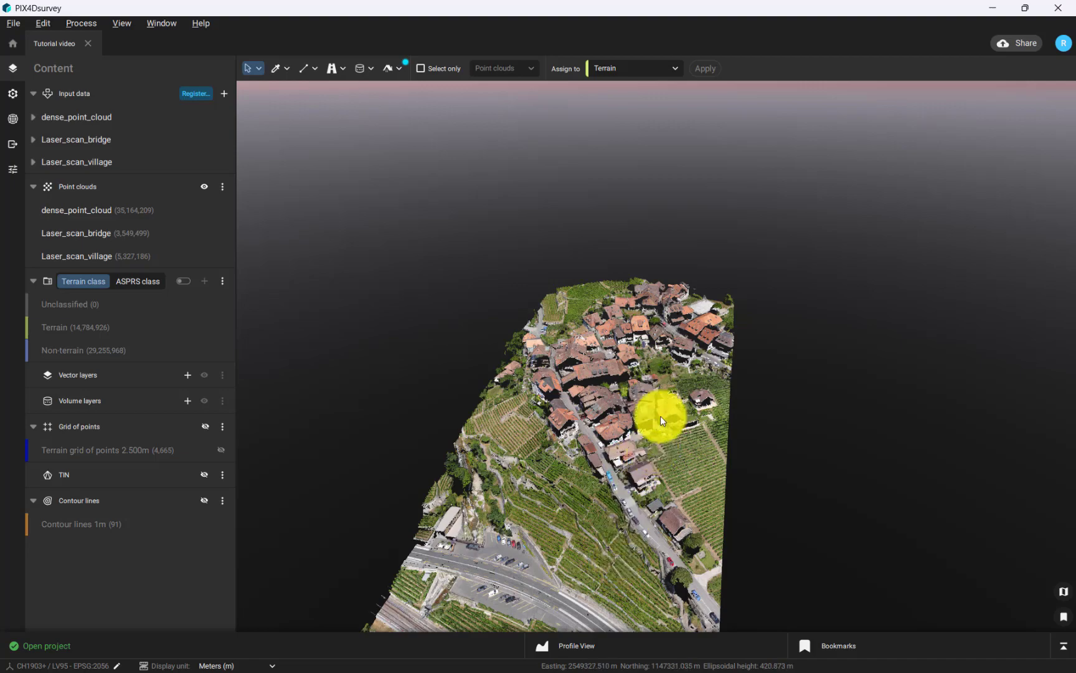
pyautogui.scroll(1, 670, 410)
pyautogui.scroll(3, 732, 330)
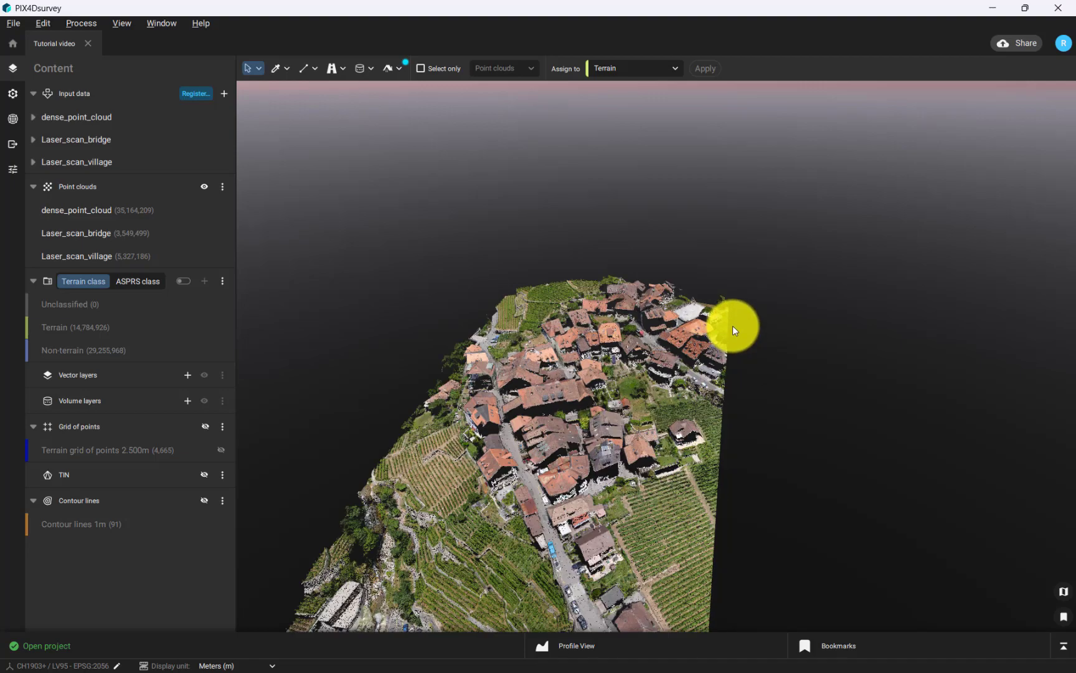
pyautogui.scroll(2, 714, 283)
pyautogui.scroll(2, 712, 283)
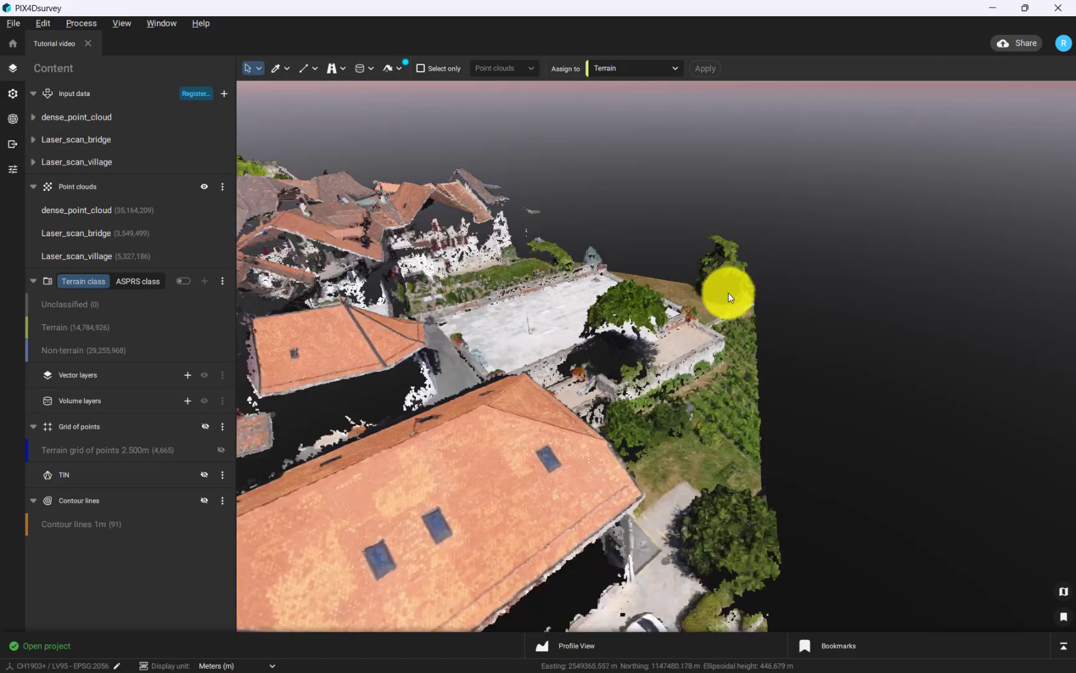
pyautogui.moveTo(716, 308); pyautogui.dragTo(715, 285)
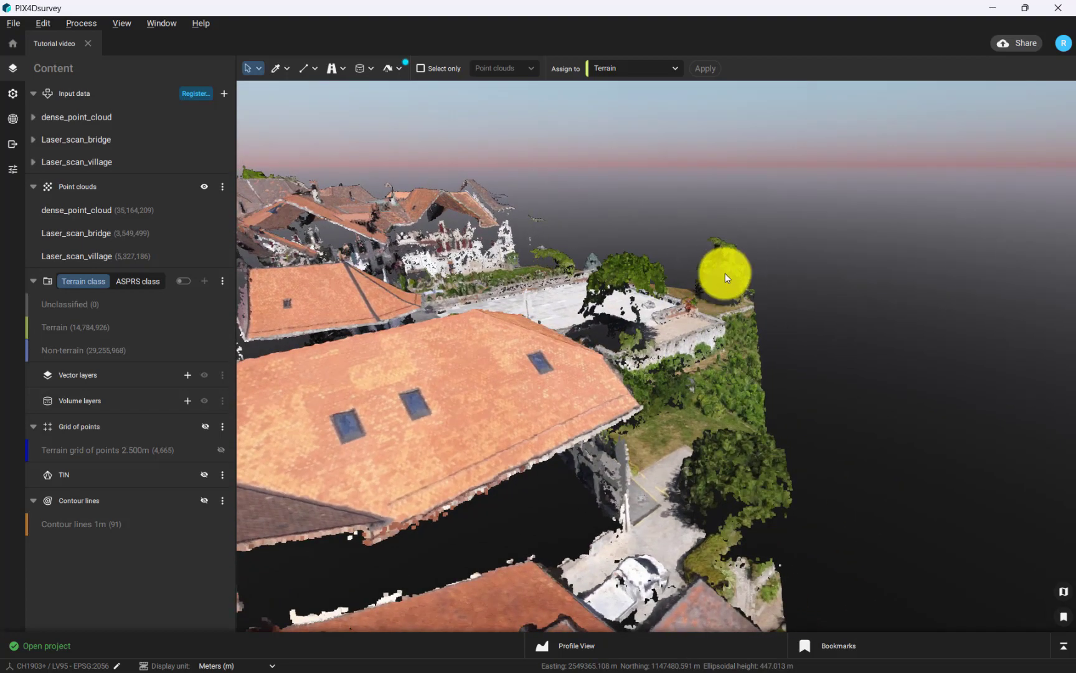
pyautogui.scroll(5, 726, 275)
pyautogui.moveTo(714, 301); pyautogui.dragTo(689, 356)
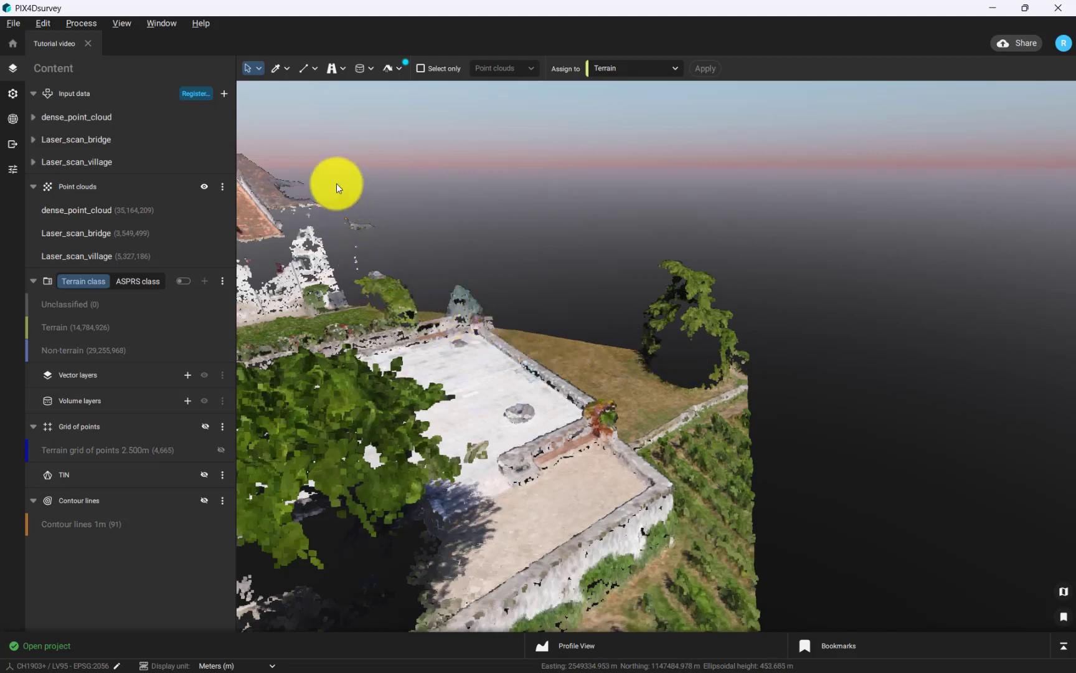
# - Outline the tree canopy beyond the walled terrace with a four-corner polygon selection and delete the selected points
pyautogui.click(258, 67)
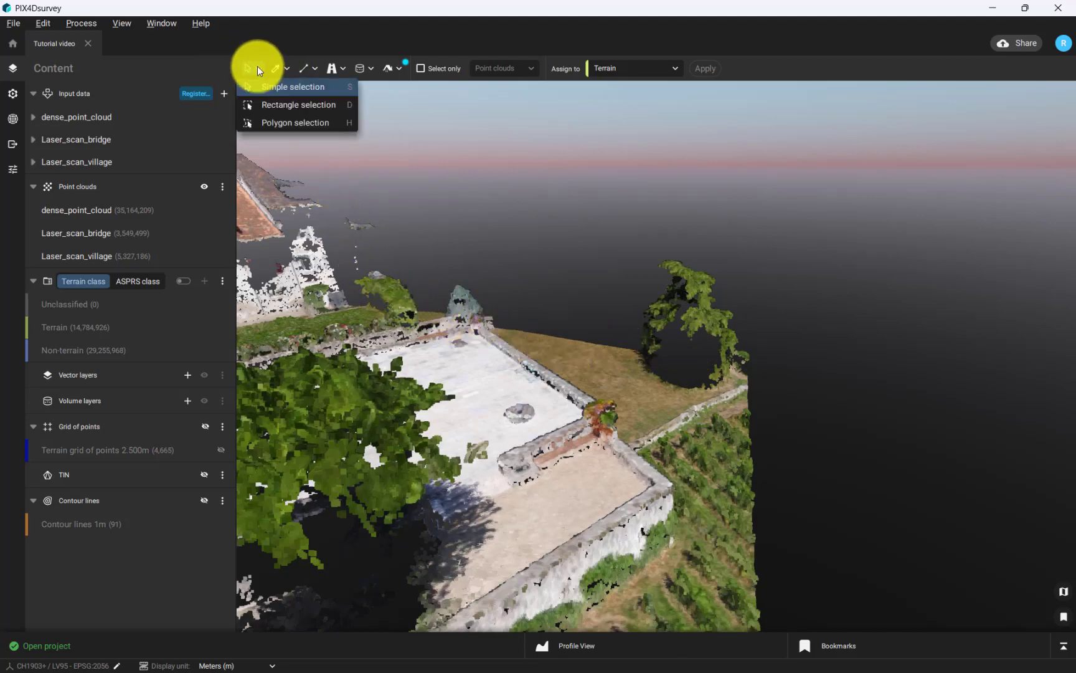
pyautogui.click(285, 124)
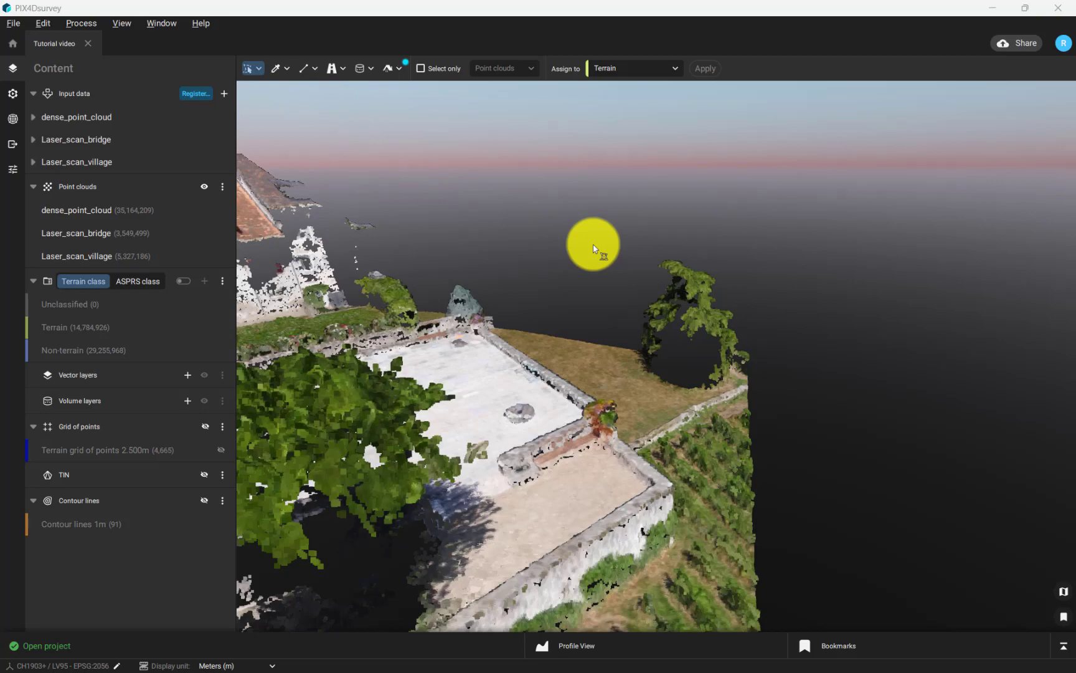
pyautogui.click(593, 245)
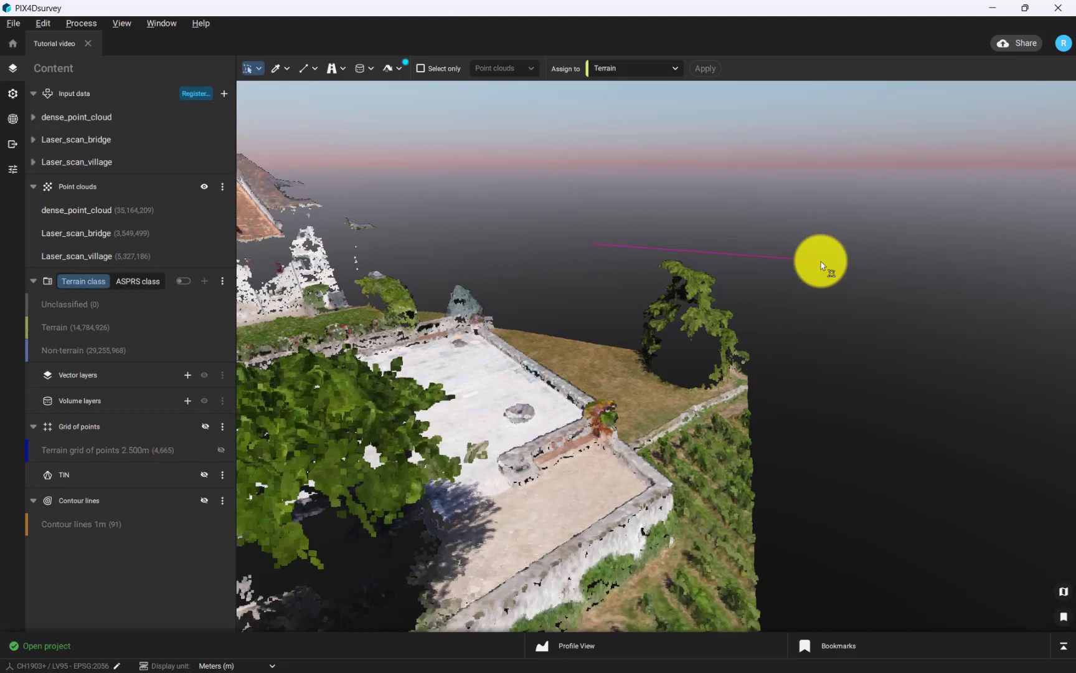
pyautogui.click(820, 263)
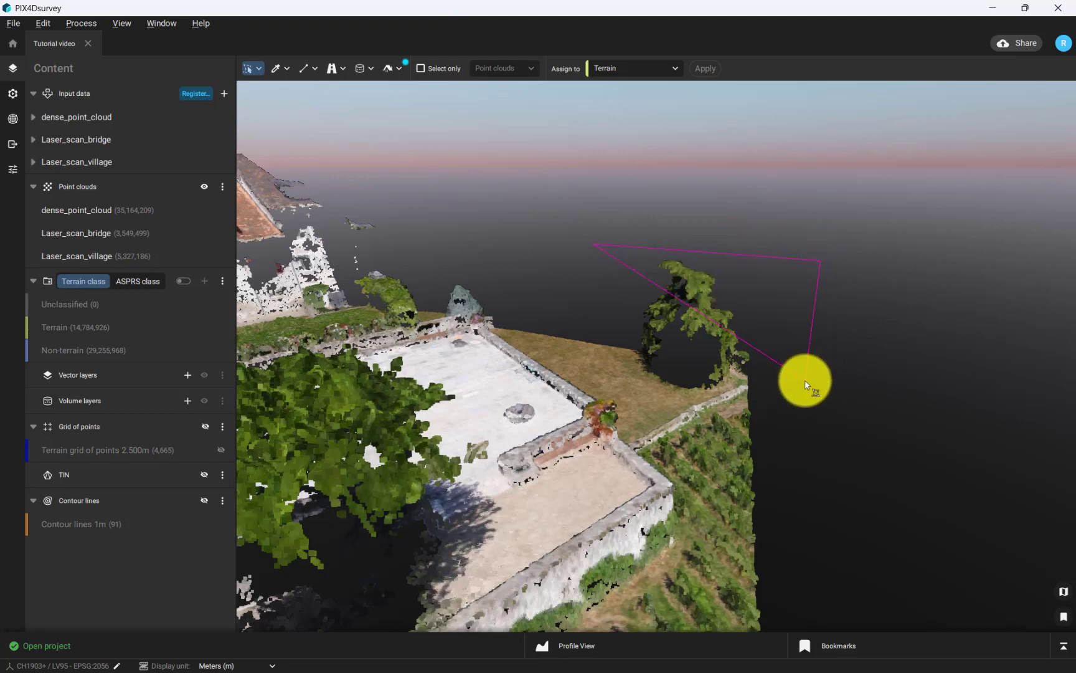
pyautogui.click(805, 381)
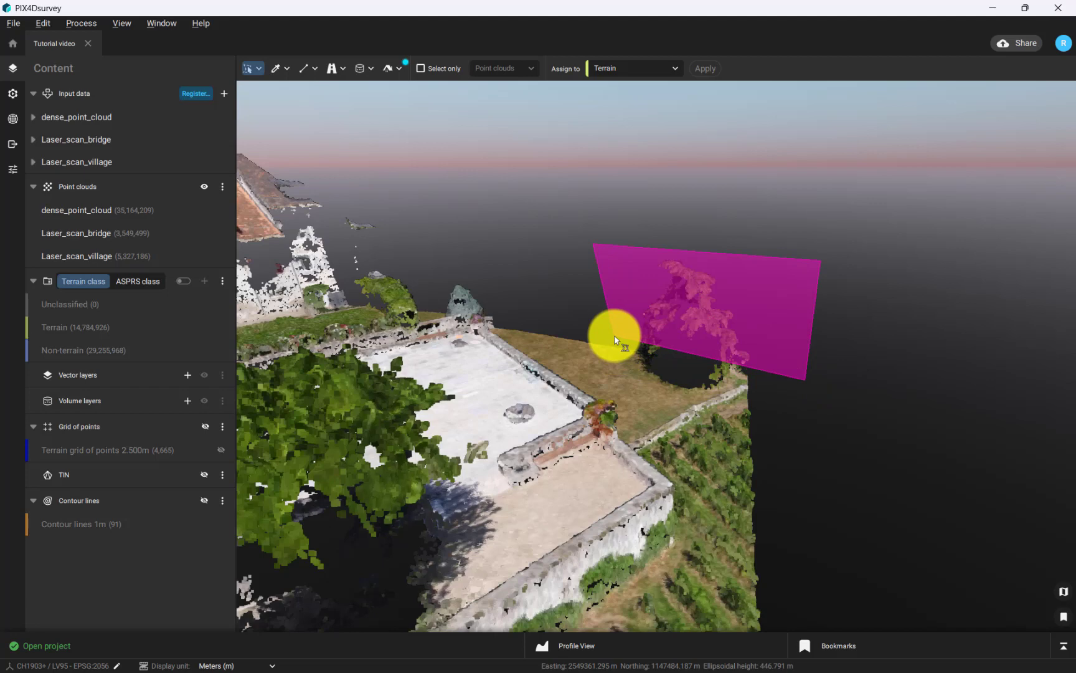
pyautogui.doubleClick(614, 340)
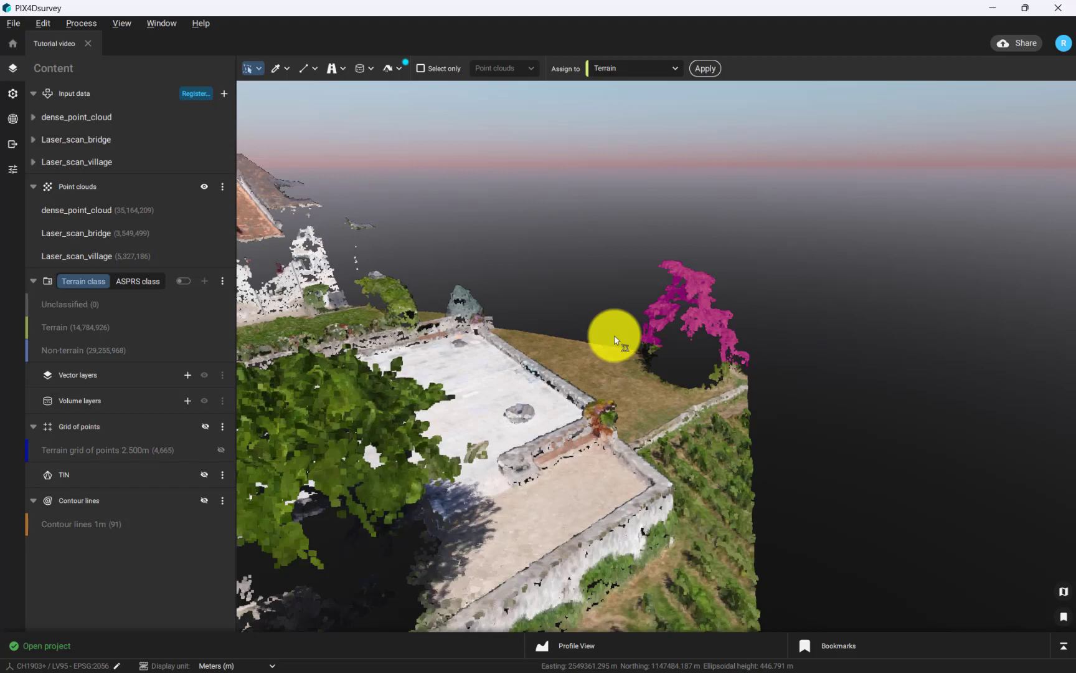
pyautogui.click(682, 329)
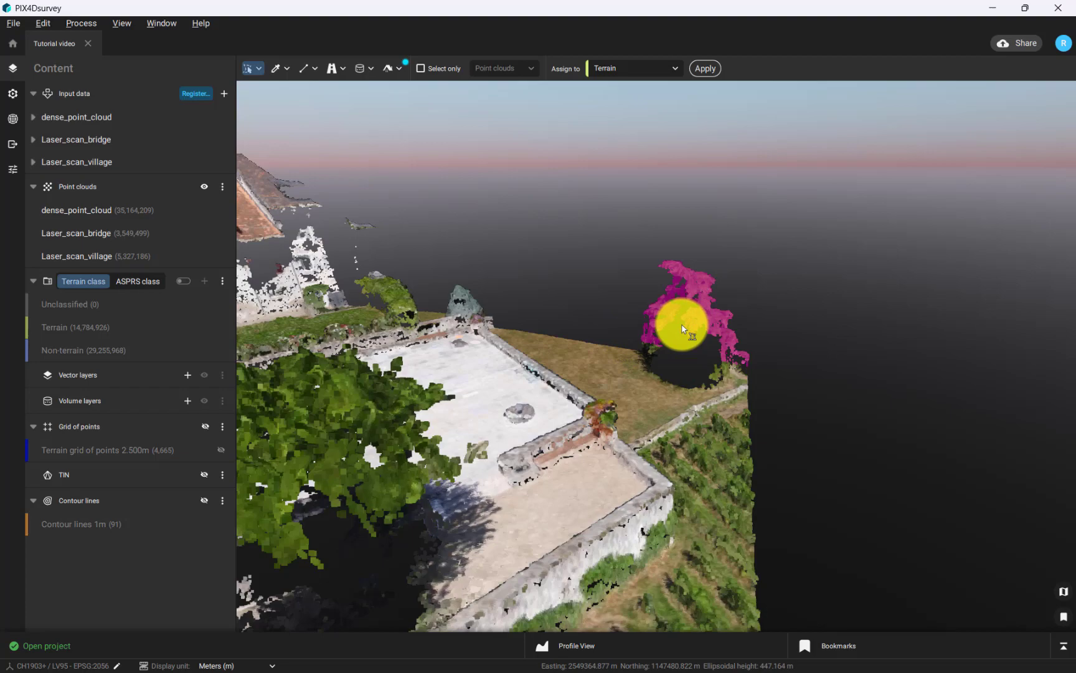
pyautogui.moveTo(682, 329); pyautogui.dragTo(402, 334)
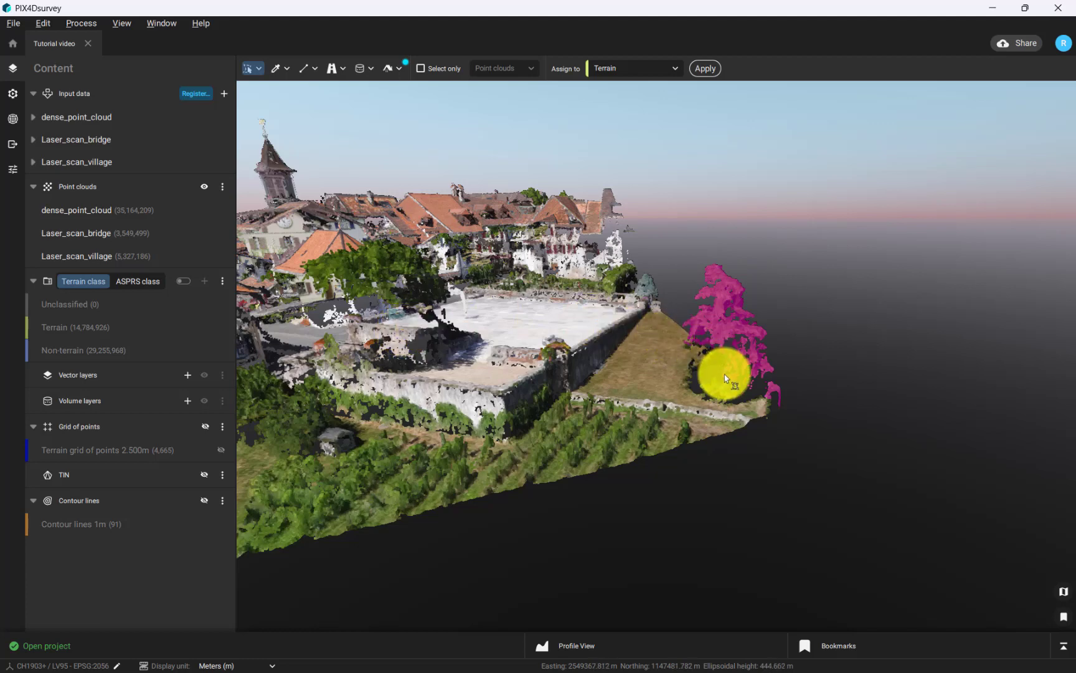
pyautogui.scroll(2, 747, 358)
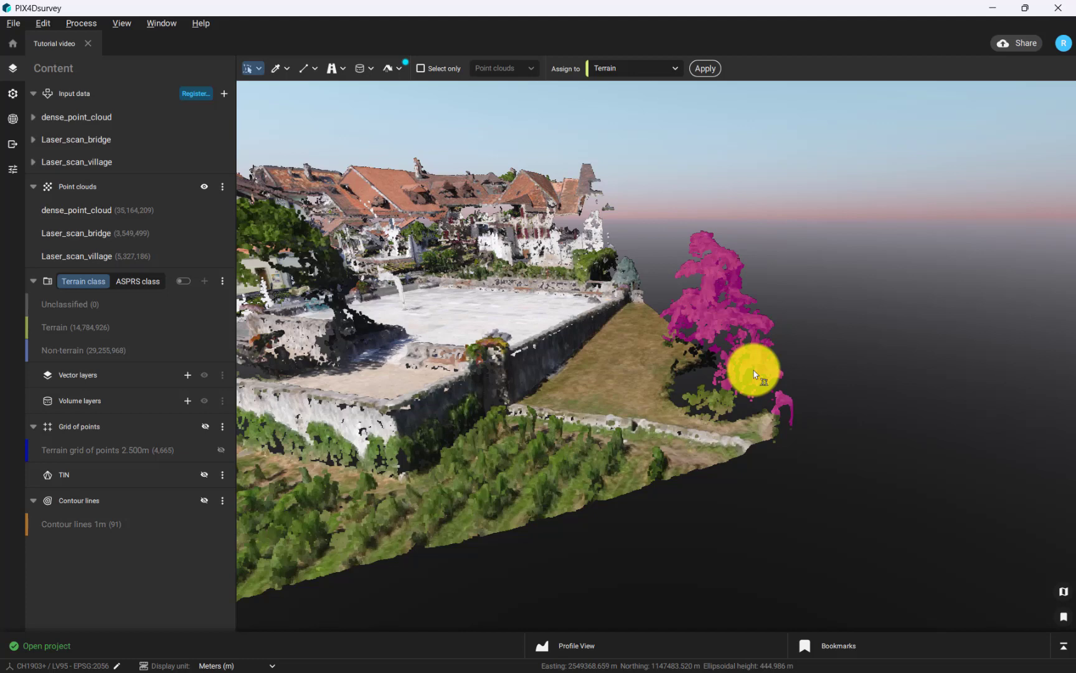
pyautogui.press('Escape')
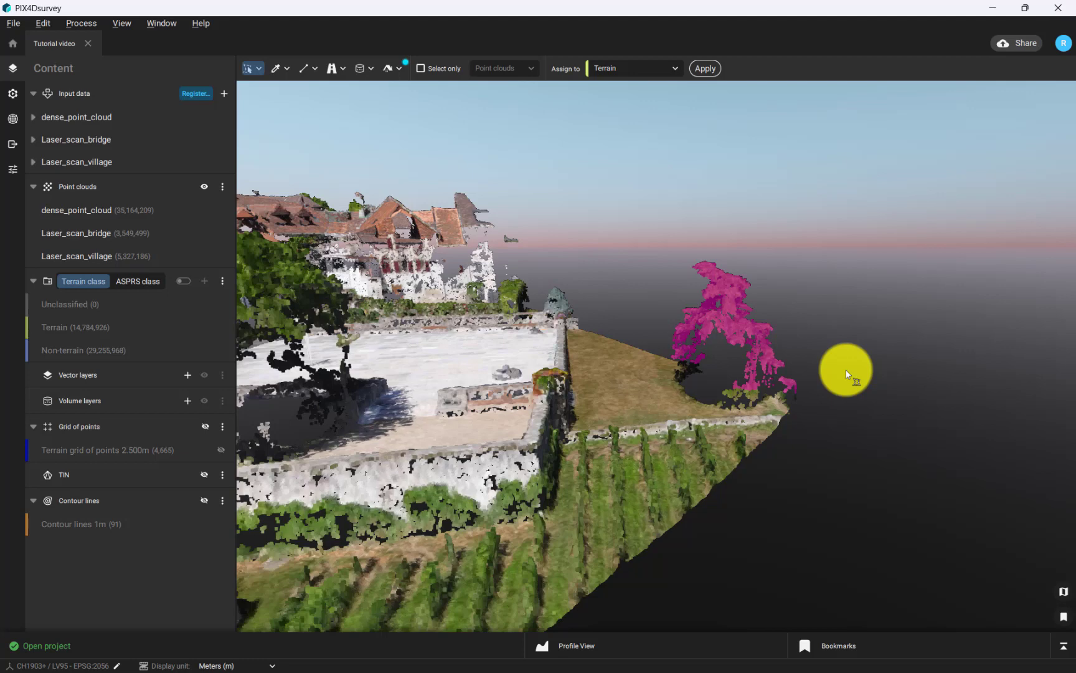
pyautogui.press('Delete')
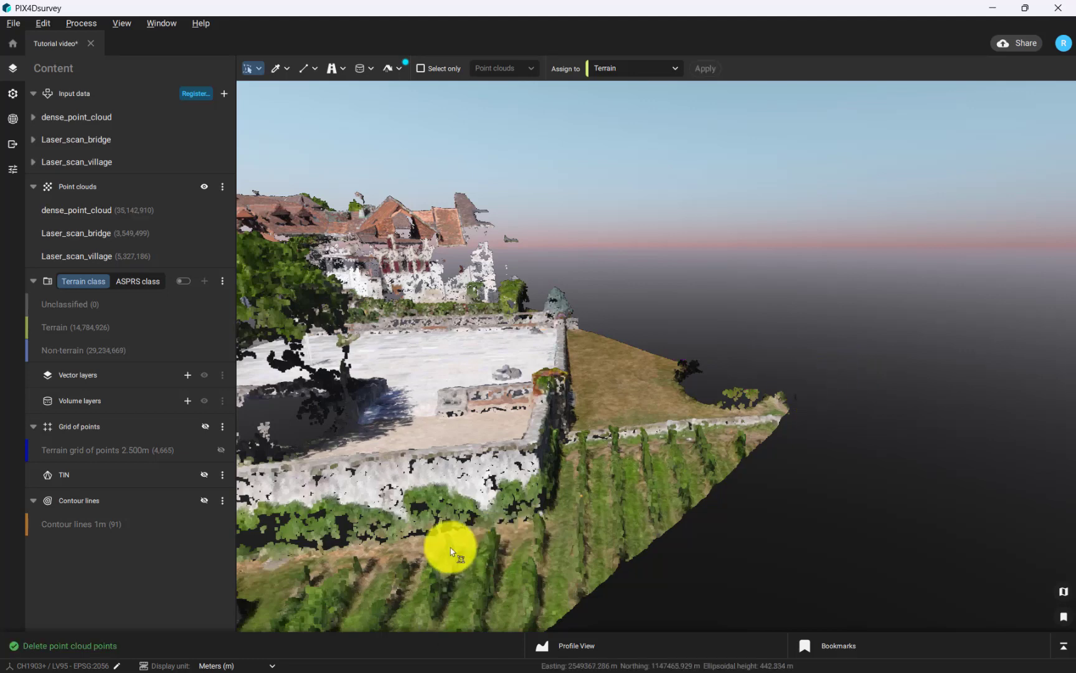
# - Check the point deletion in the task log and undo it
pyautogui.click(437, 640)
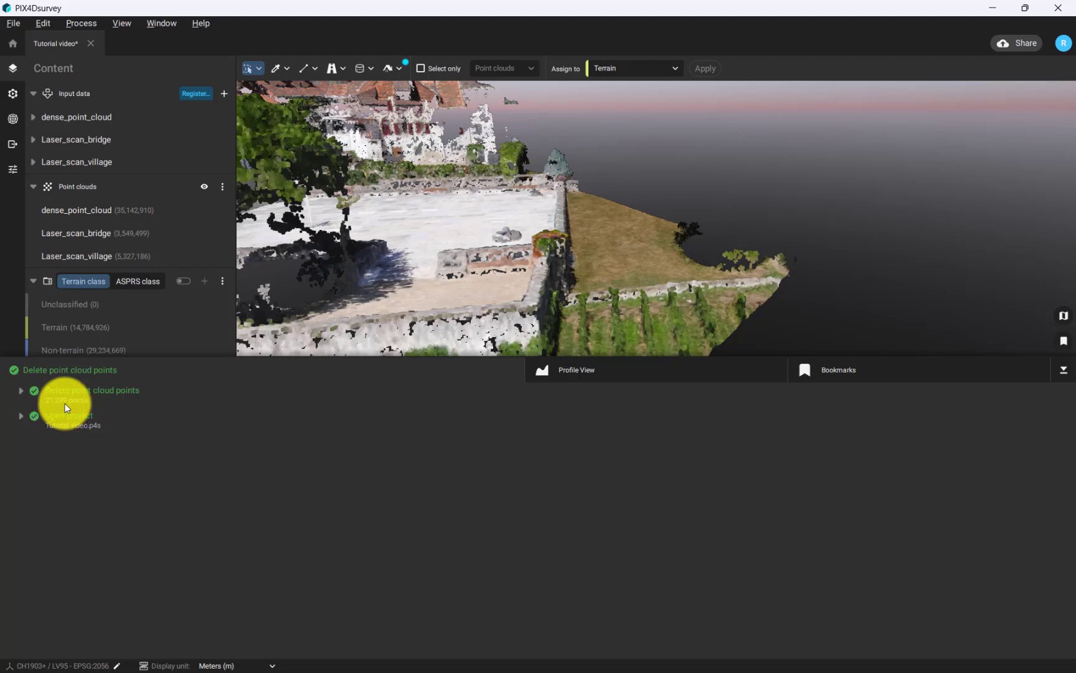
pyautogui.hotkey('ctrl', 'z')
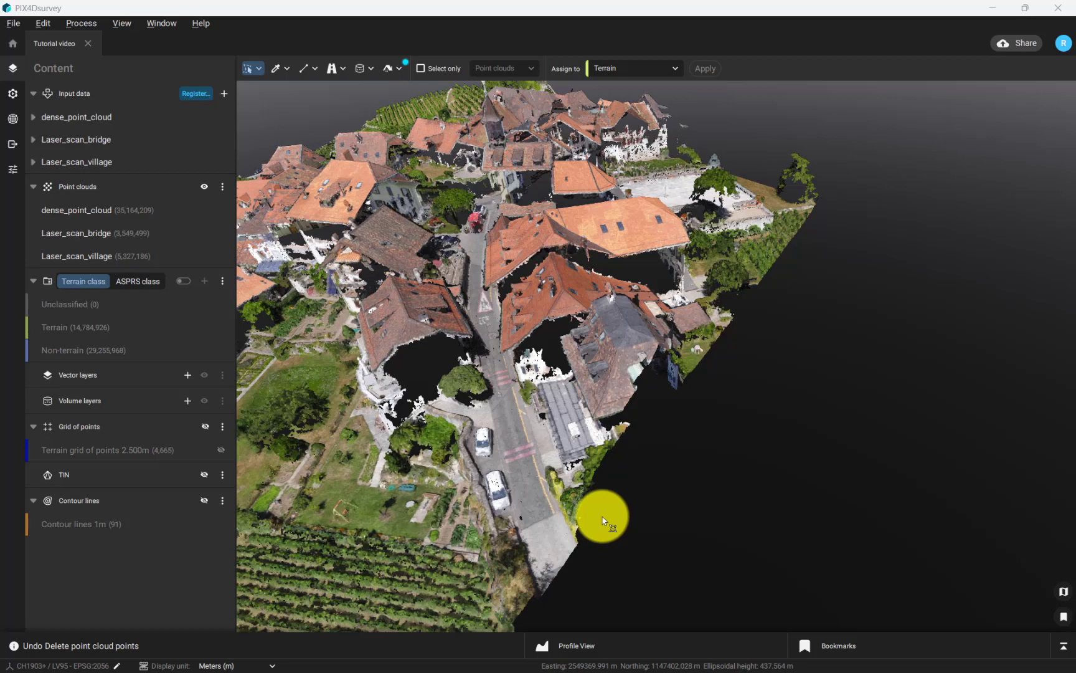
# - Show the terrain class colours, select the flat roof beside the road with a polygon, and assign its points to Non-terrain
pyautogui.click(184, 281)
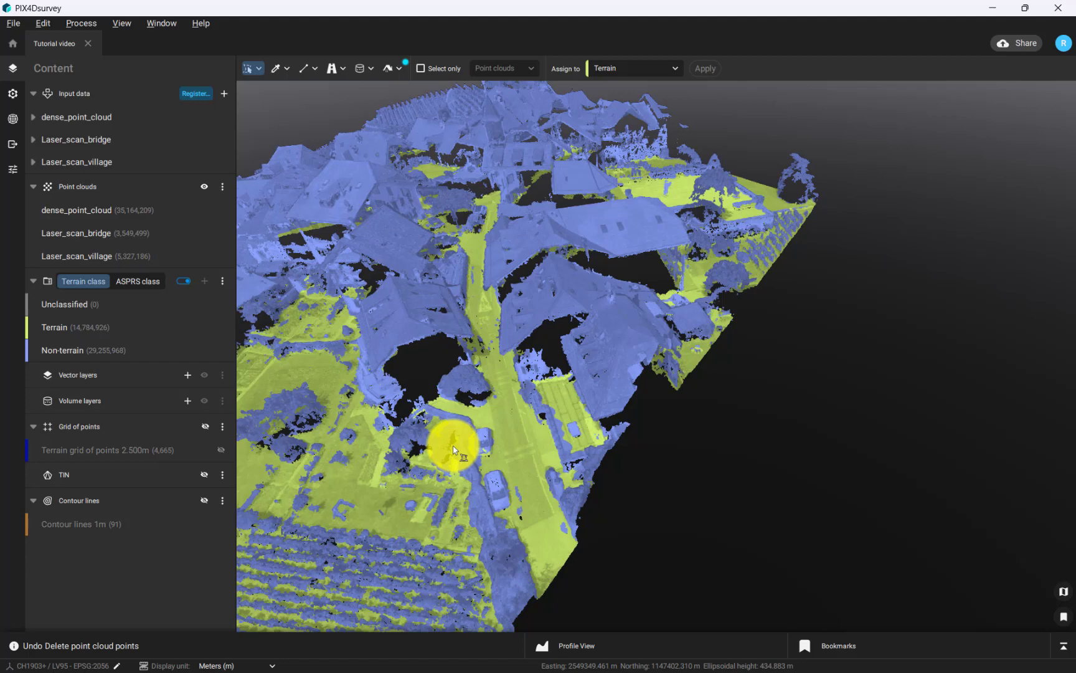
pyautogui.click(258, 68)
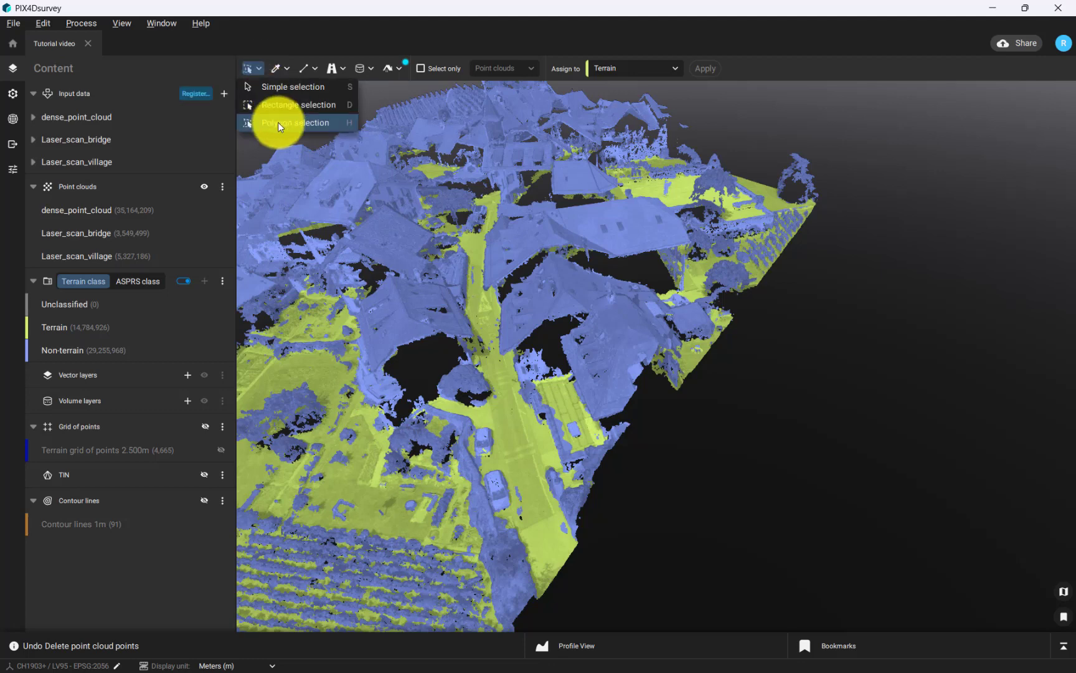
pyautogui.click(277, 122)
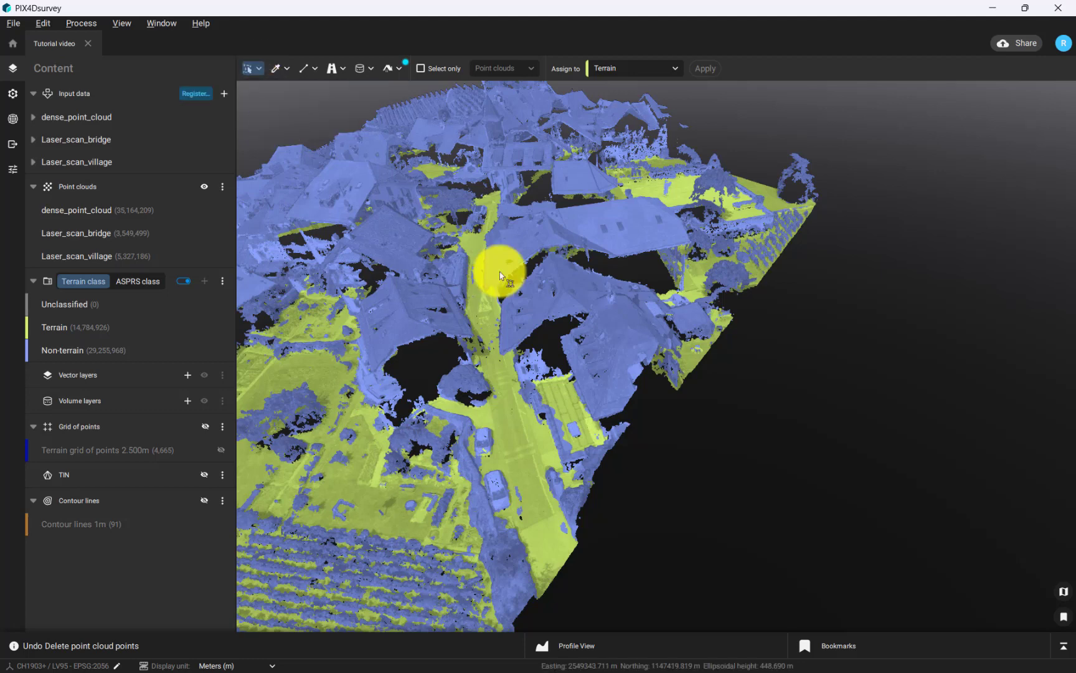
pyautogui.scroll(5, 561, 379)
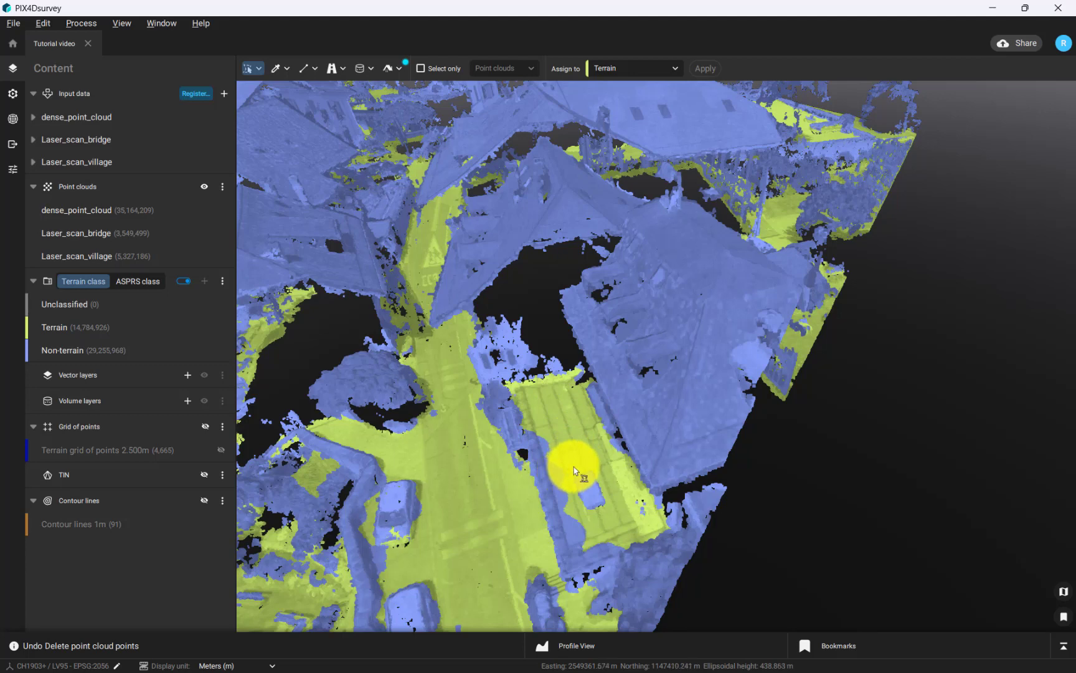
pyautogui.click(567, 575)
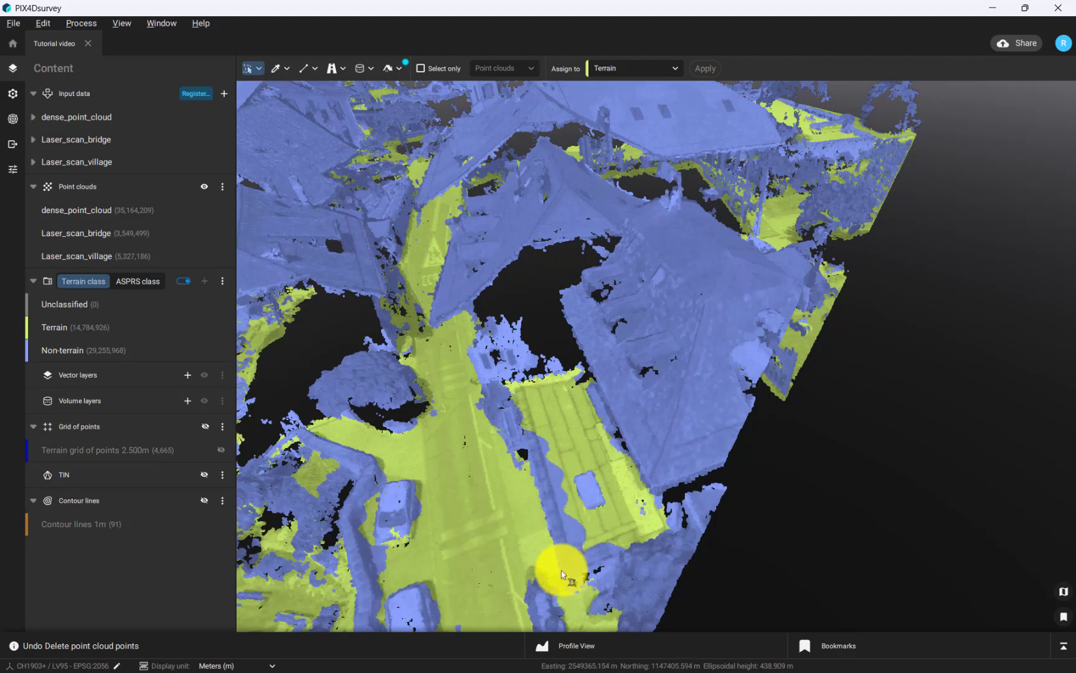
pyautogui.click(505, 380)
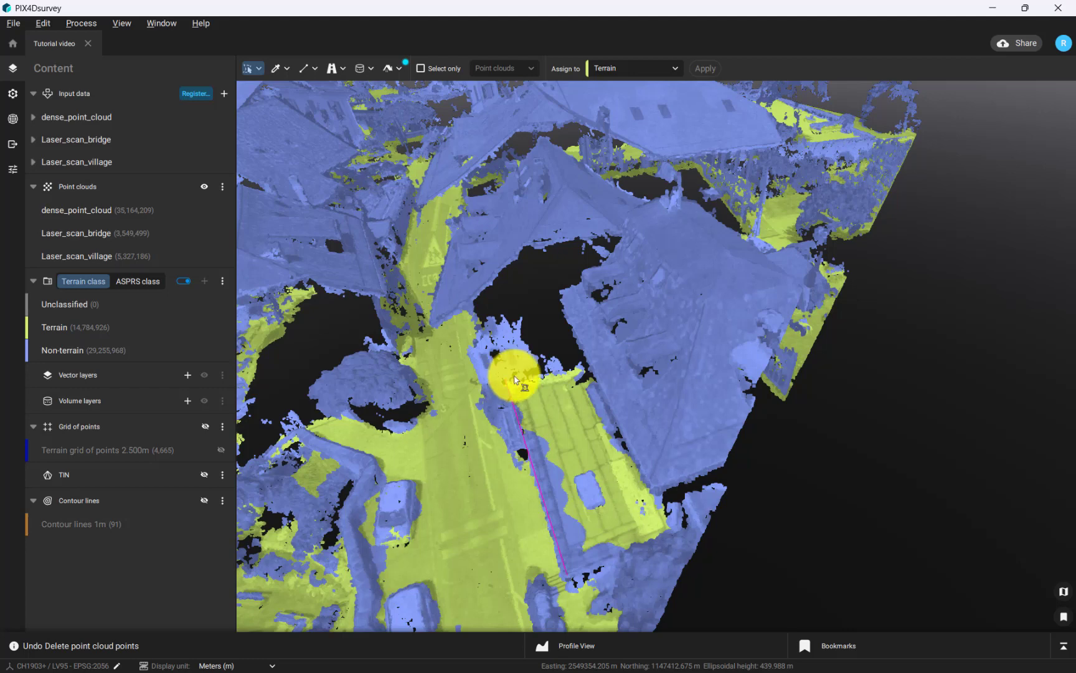
pyautogui.click(589, 364)
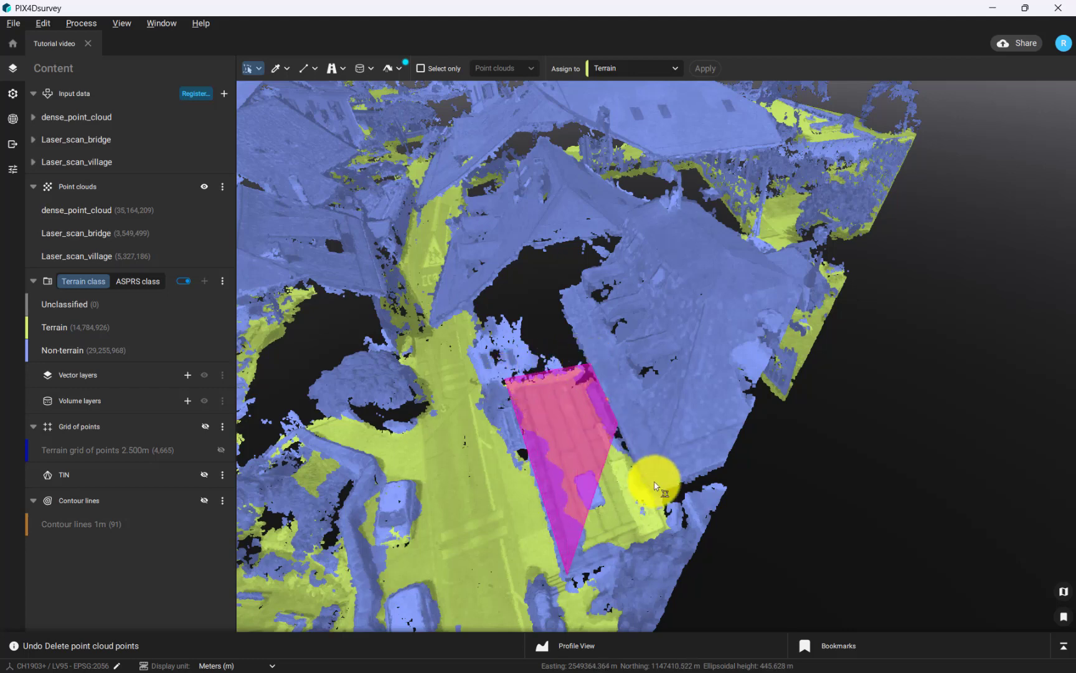
pyautogui.doubleClick(678, 529)
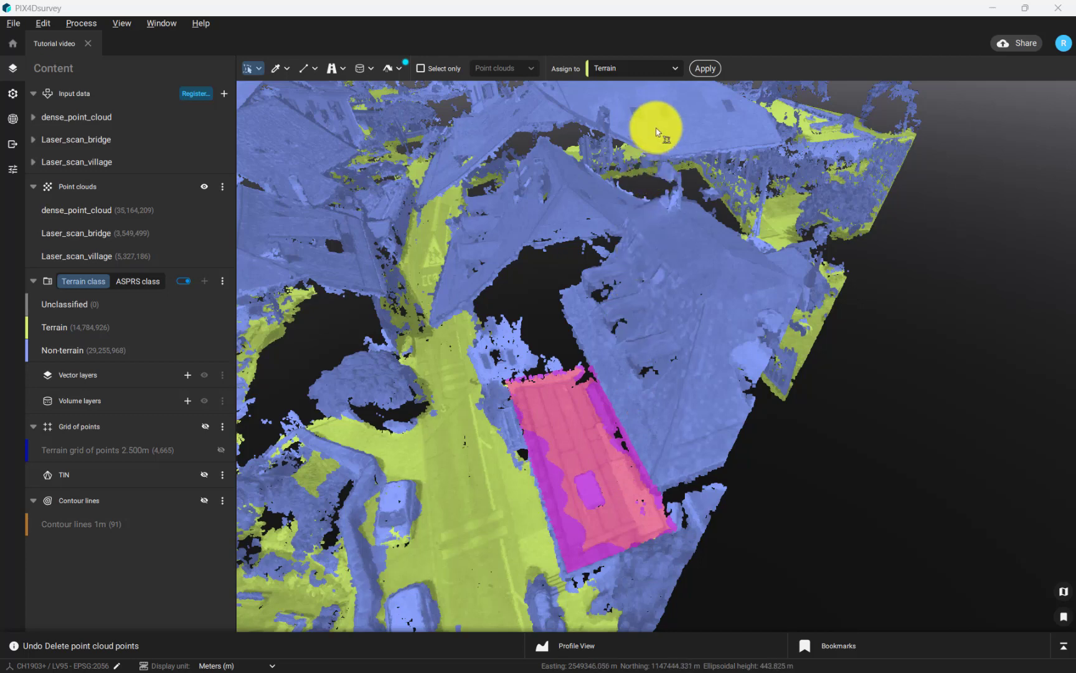
pyautogui.click(657, 71)
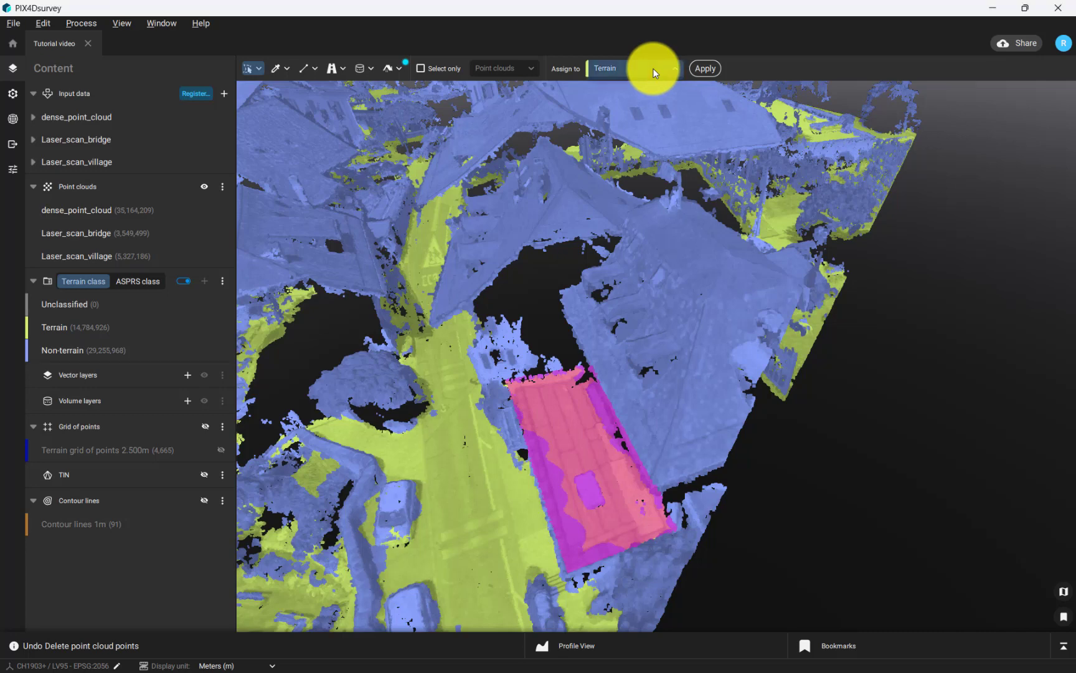
pyautogui.click(652, 69)
pyautogui.click(647, 118)
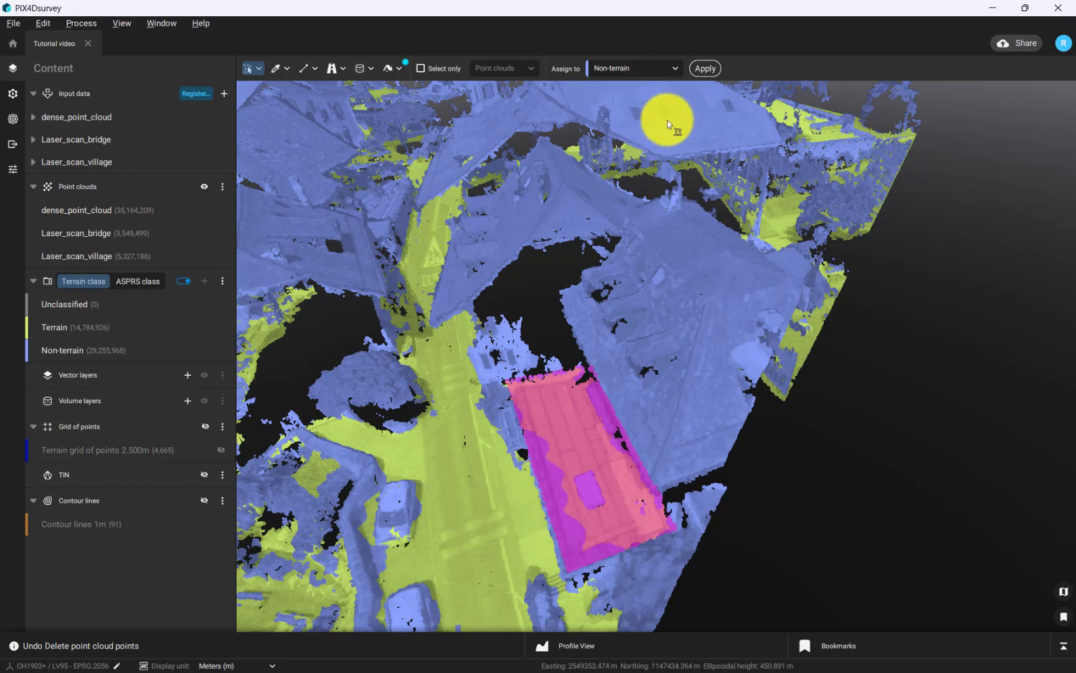
pyautogui.click(705, 65)
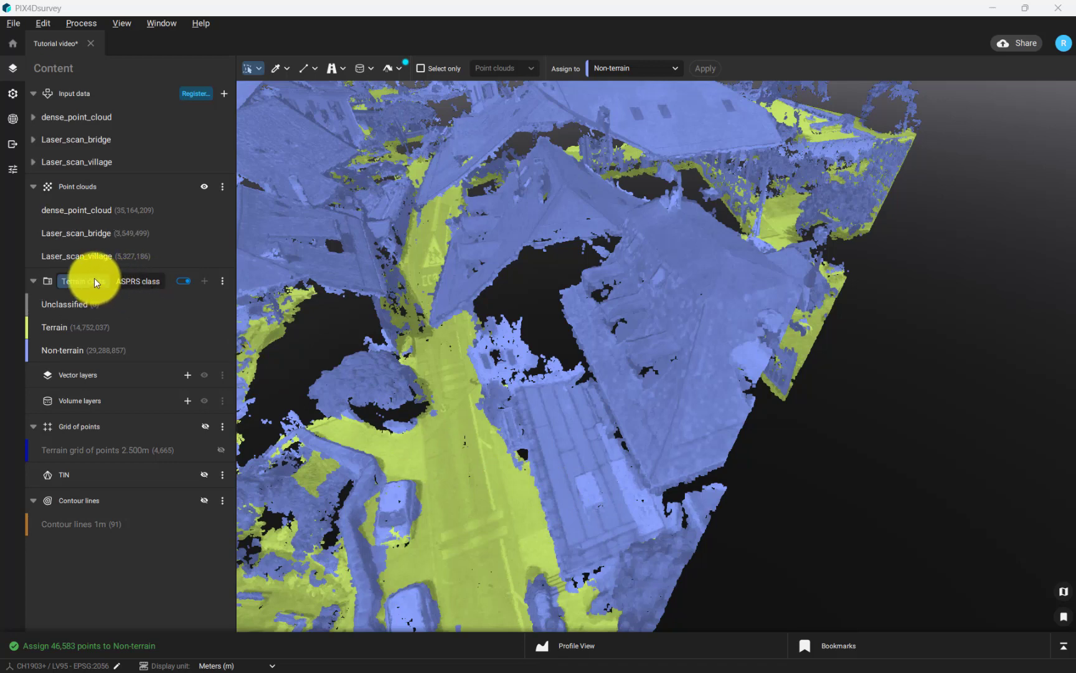
# - Switch the classification to ASPRS classes and open the list of classes available for assignment
pyautogui.click(144, 279)
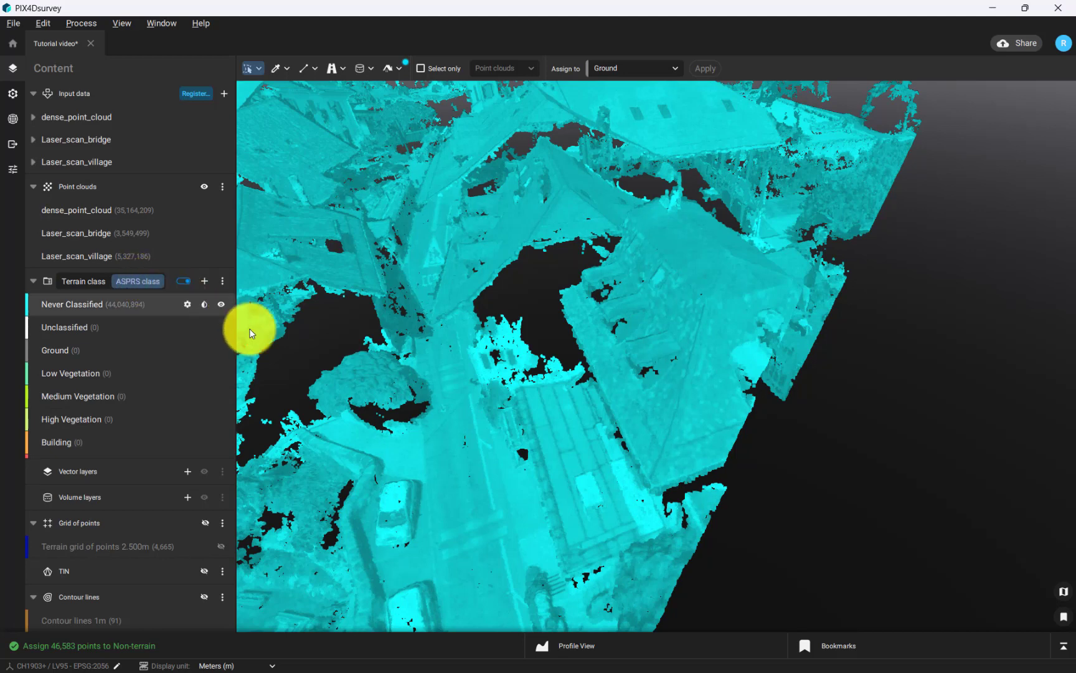
pyautogui.click(638, 72)
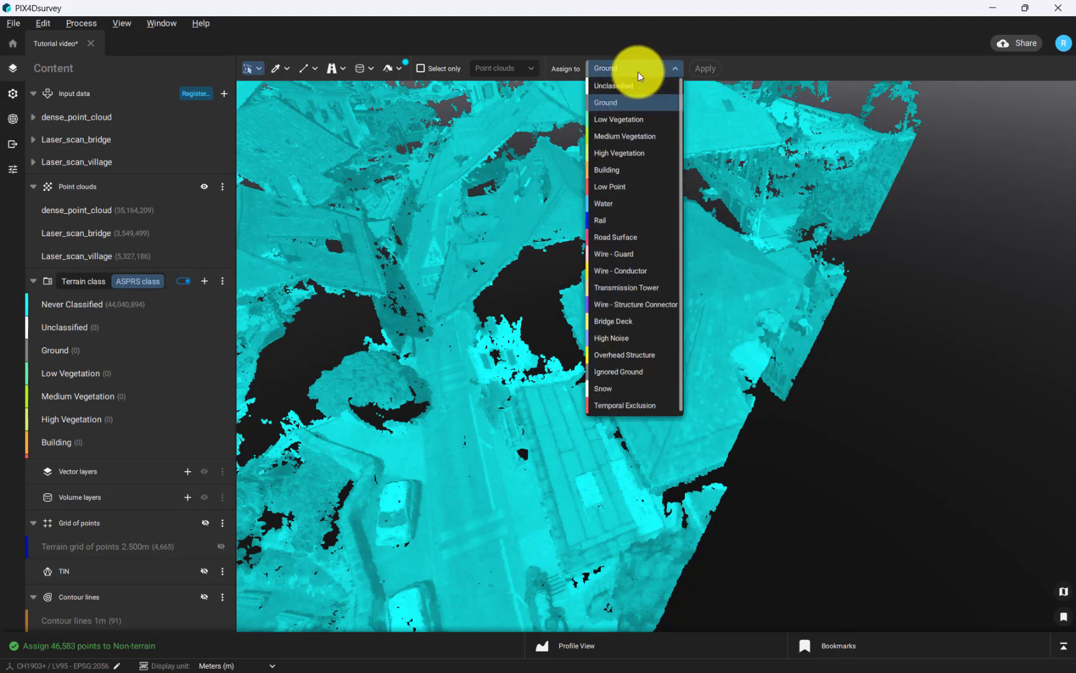